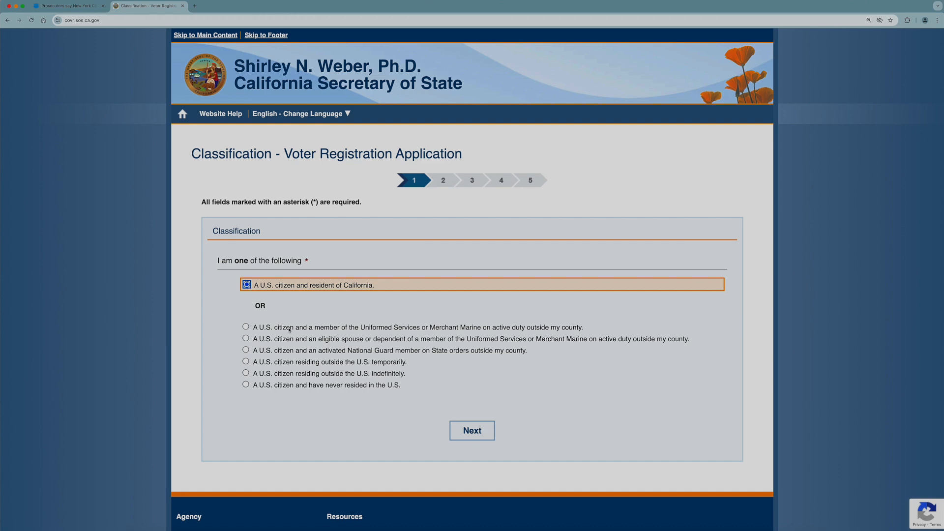
Choose 'A U.S. citizen and resident of California' and continue to Personal Information.
left_click(491, 438)
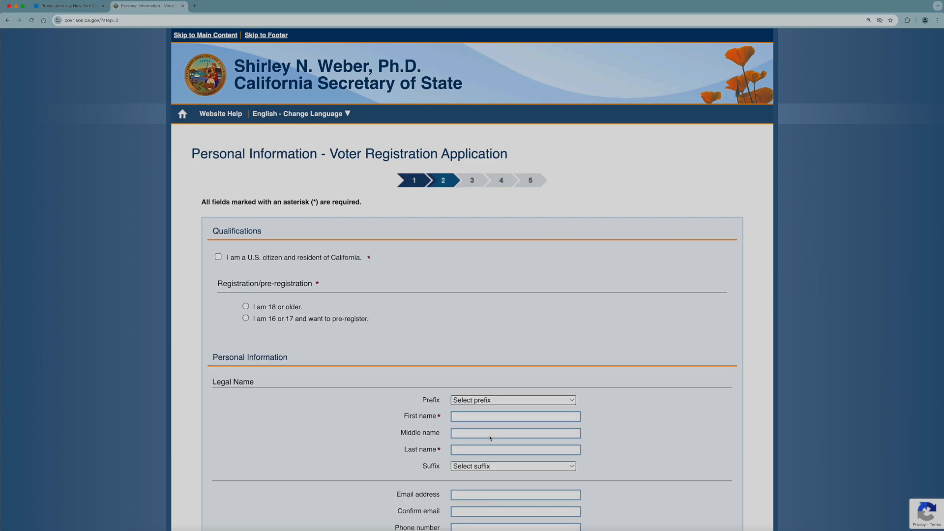
Confirm U.S. citizenship and California residency, and state the applicant is 18 or older.
left_click(219, 258)
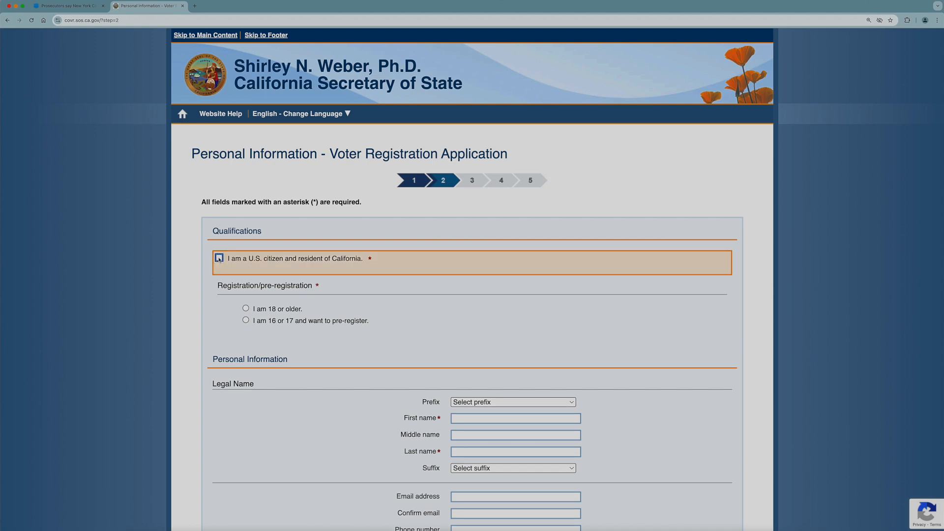
left_click(246, 309)
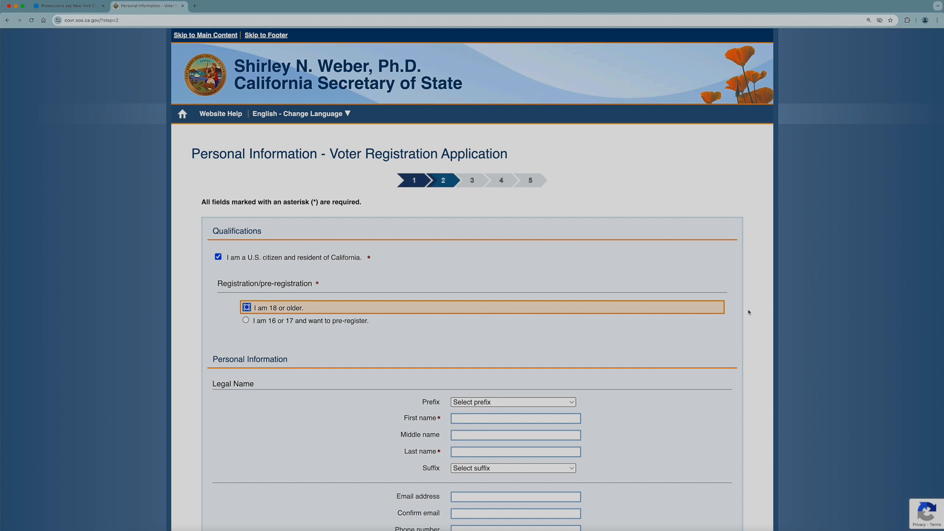
scroll(749, 312, "down", 6)
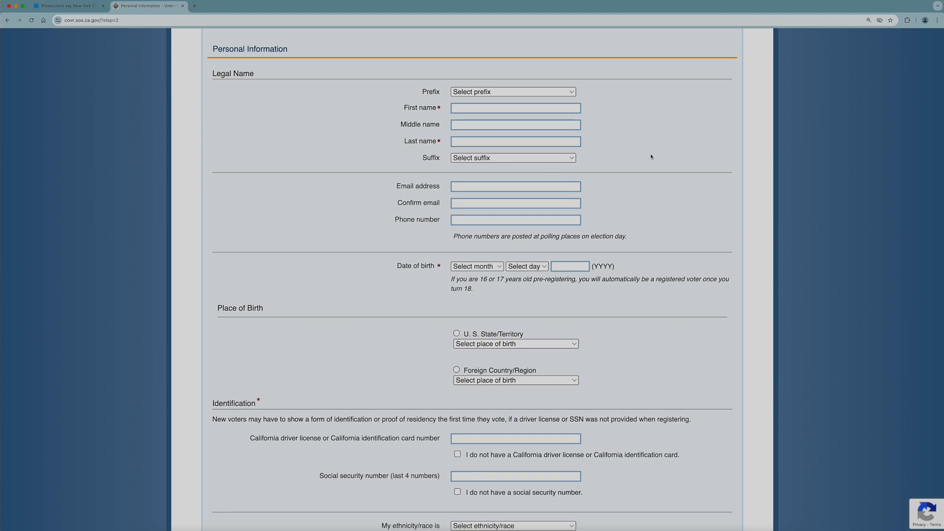
Enter the legal name MR. Voter Voter Voter with suffix III.
left_click(559, 95)
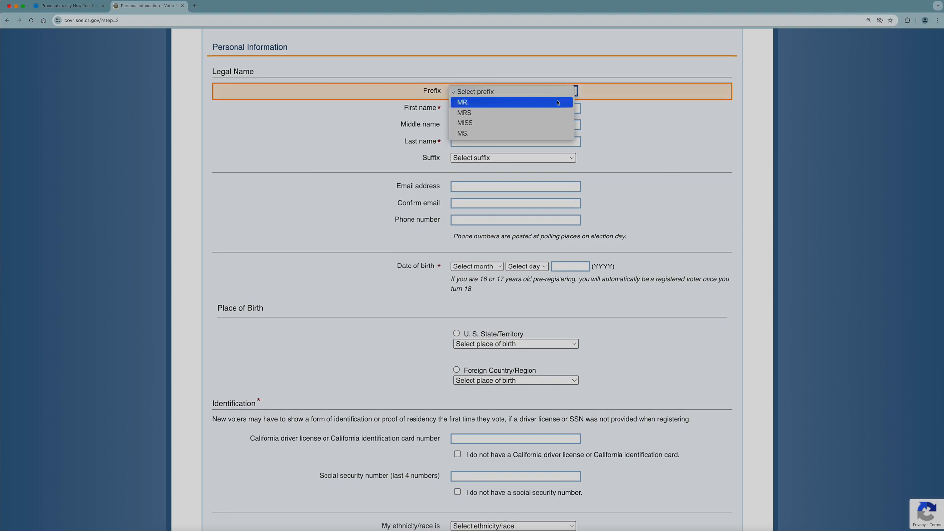
left_click(558, 102)
left_click(556, 109)
type("Voter")
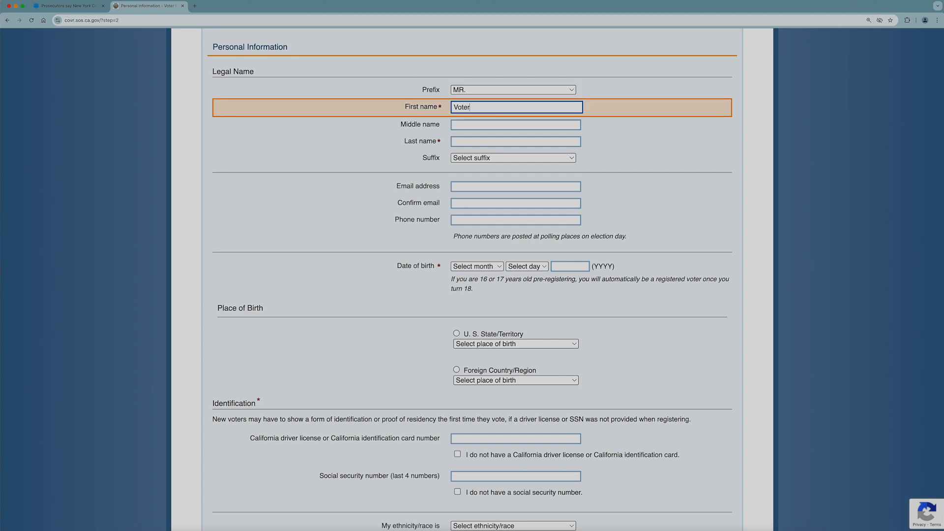
key("Tab")
type("Voter")
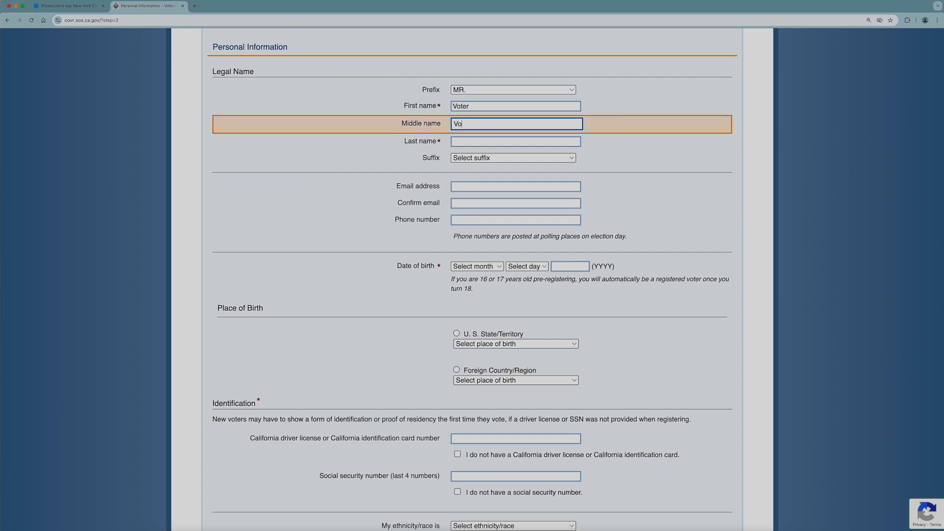
key("Tab")
type("Voter")
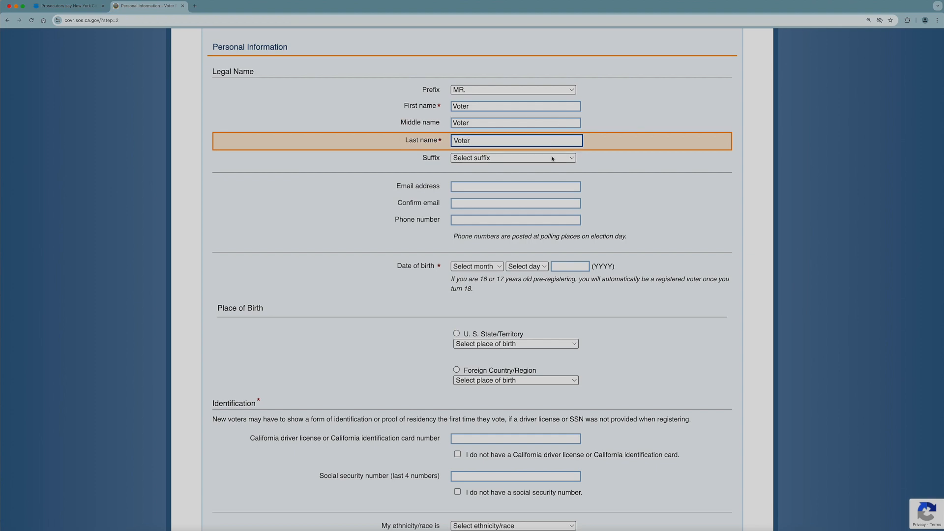
left_click(553, 159)
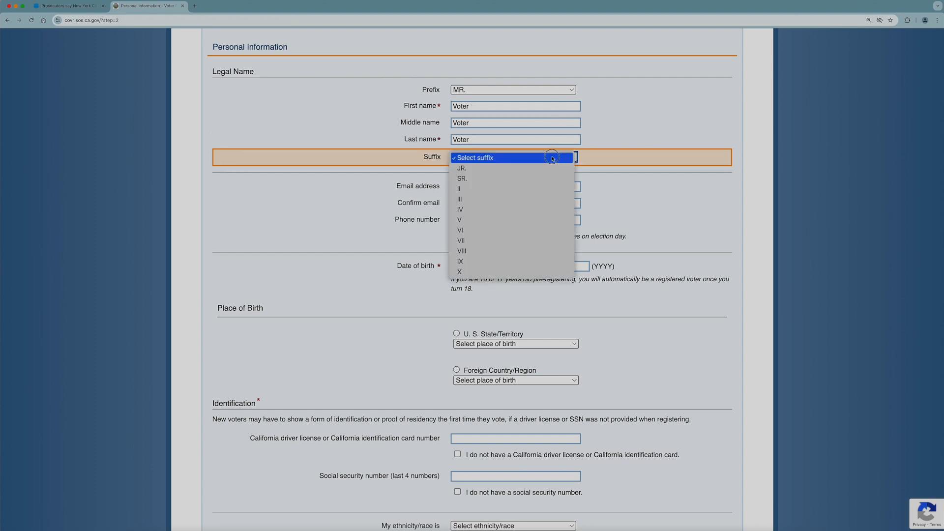
left_click(544, 198)
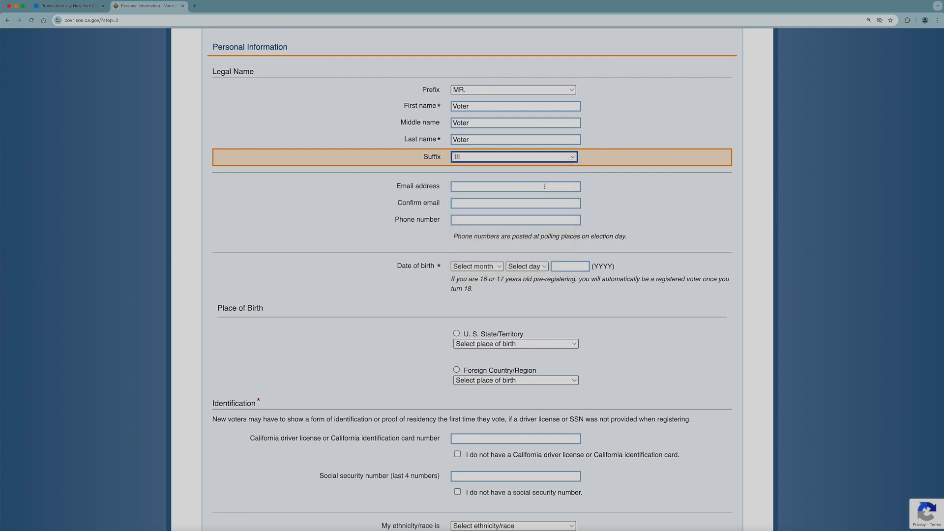
left_click(545, 186)
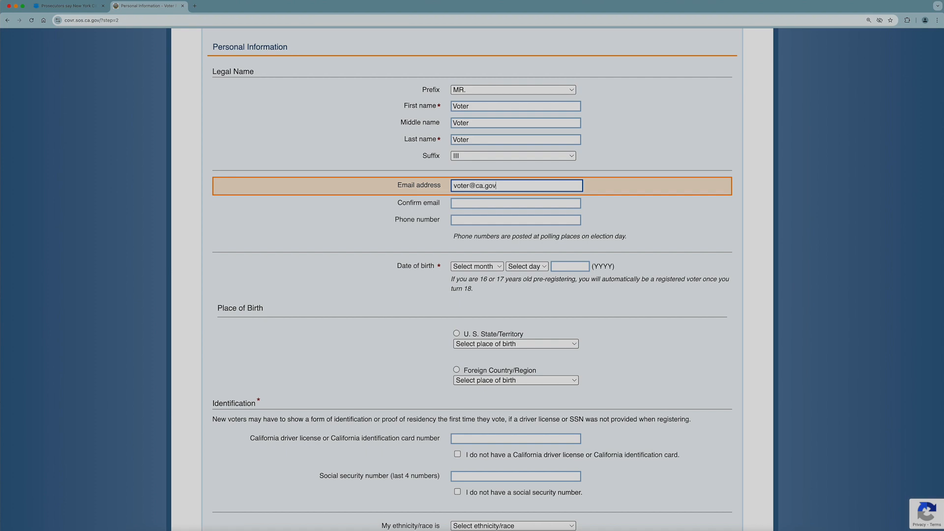
Fill in the email address, its confirmation, and the phone number.
key("Tab")
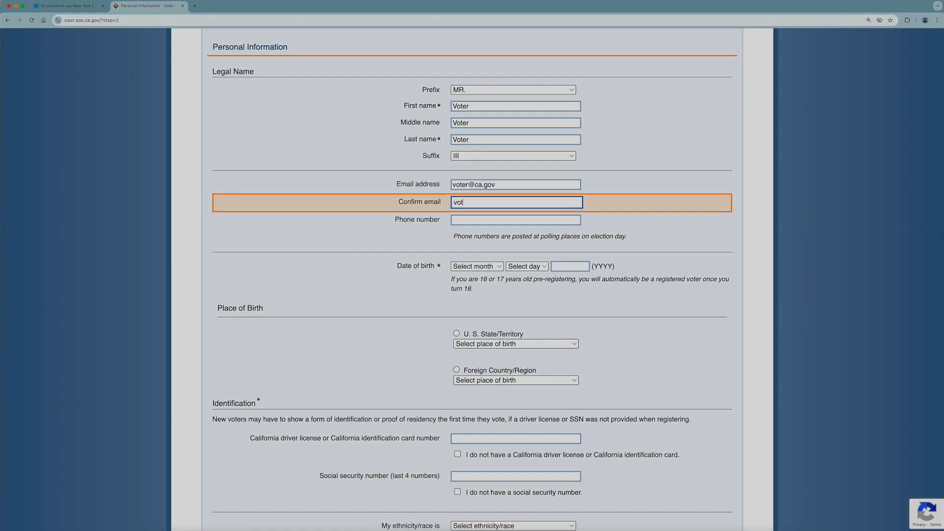
key("Tab")
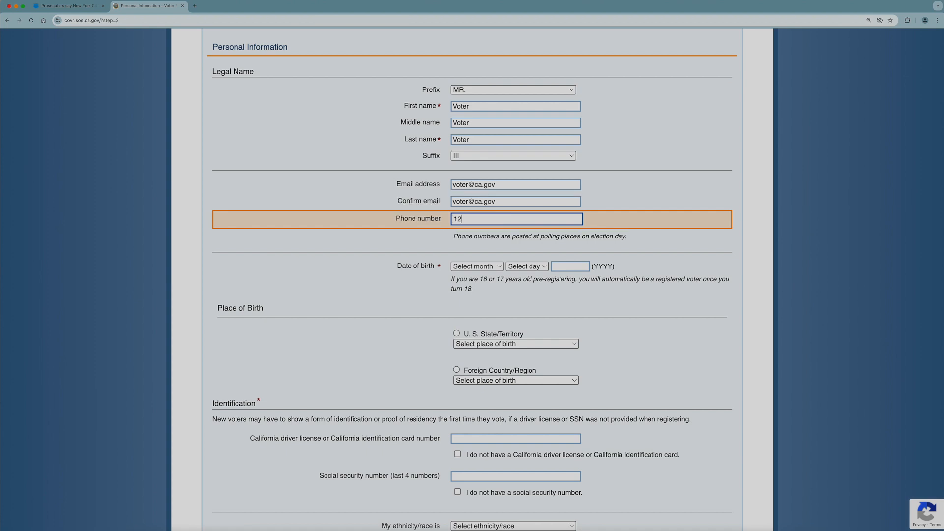
Set the date of birth to JANUARY 2, 2024.
left_click(502, 267)
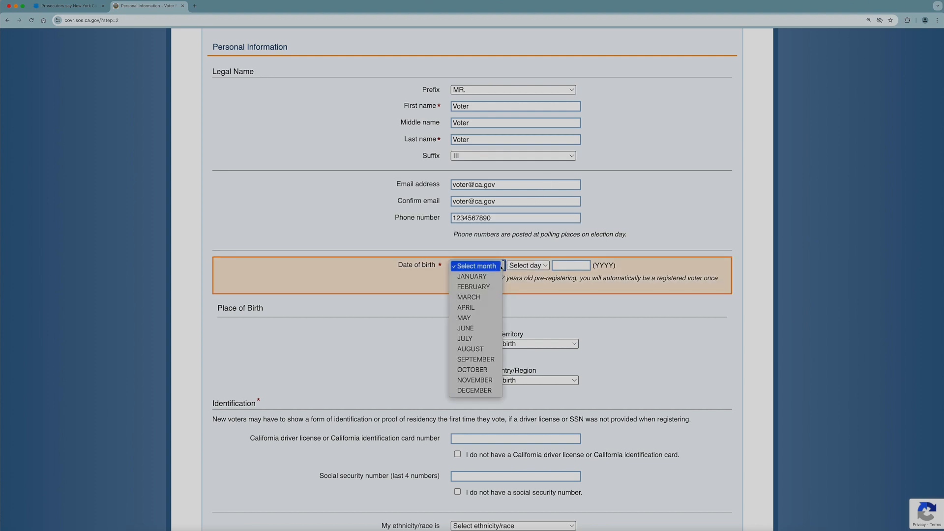
left_click(492, 277)
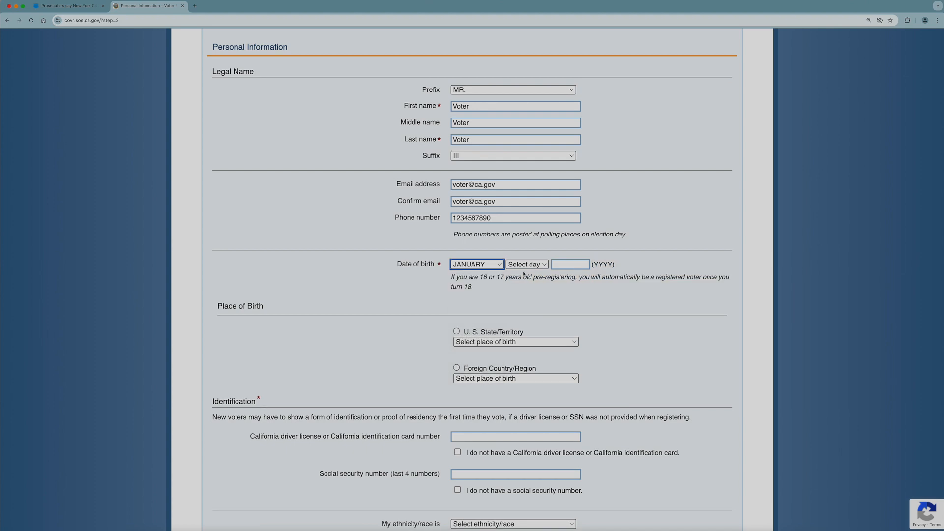
left_click(549, 268)
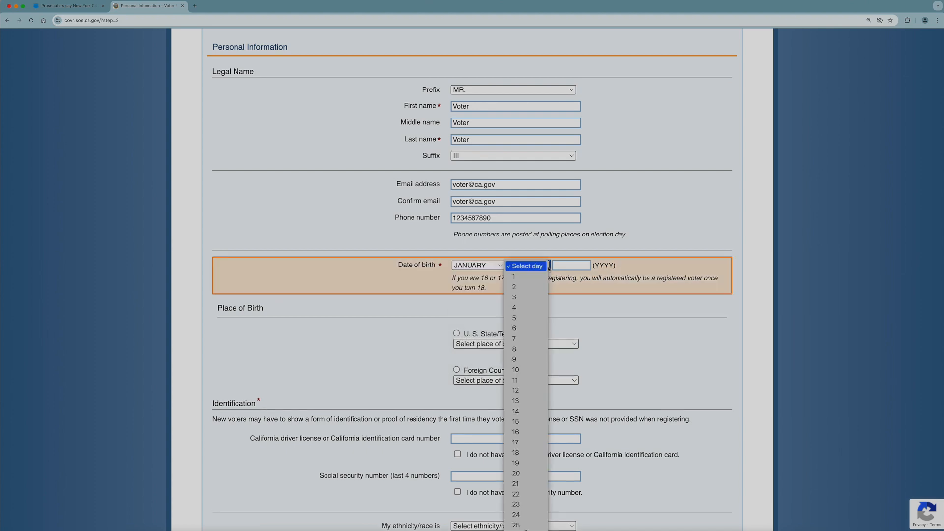
left_click(544, 288)
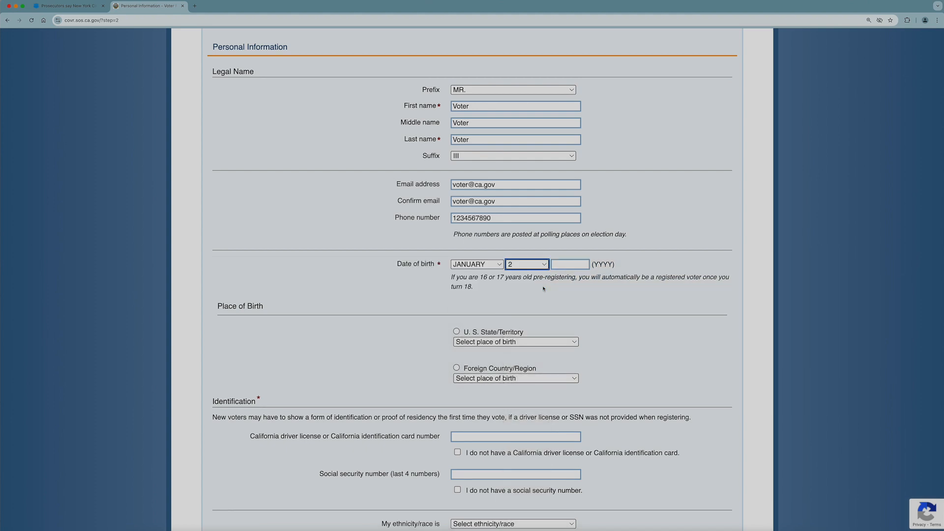
left_click(563, 264)
type("2024")
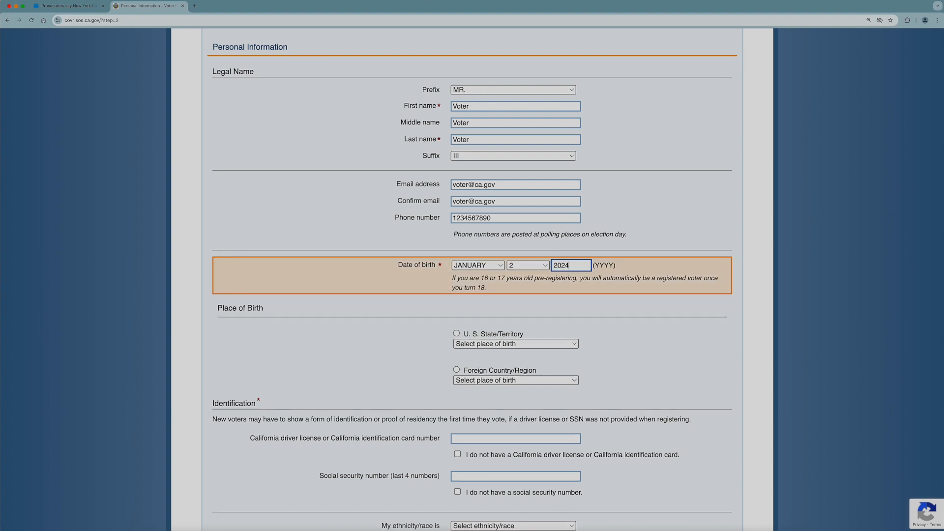
Mark the place of birth as the foreign country AUSTRALIA.
left_click(457, 370)
left_click(457, 381)
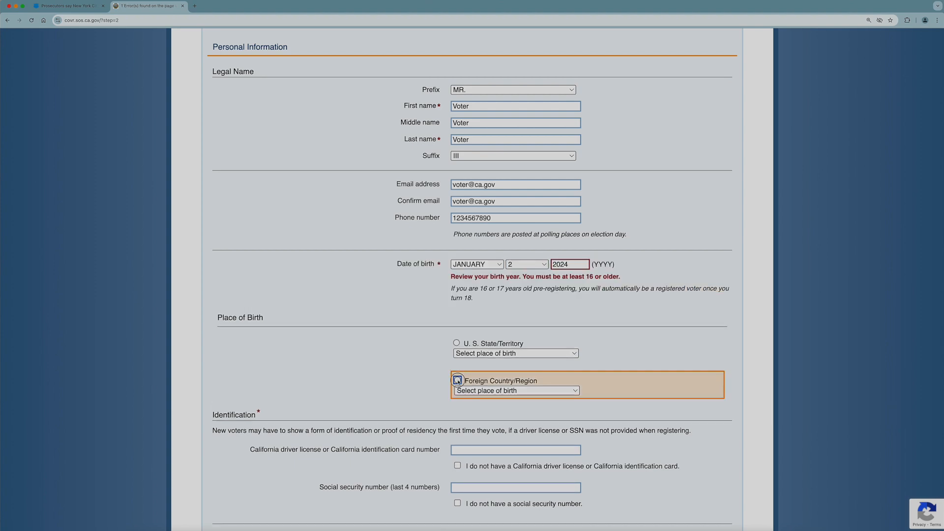
left_click(550, 391)
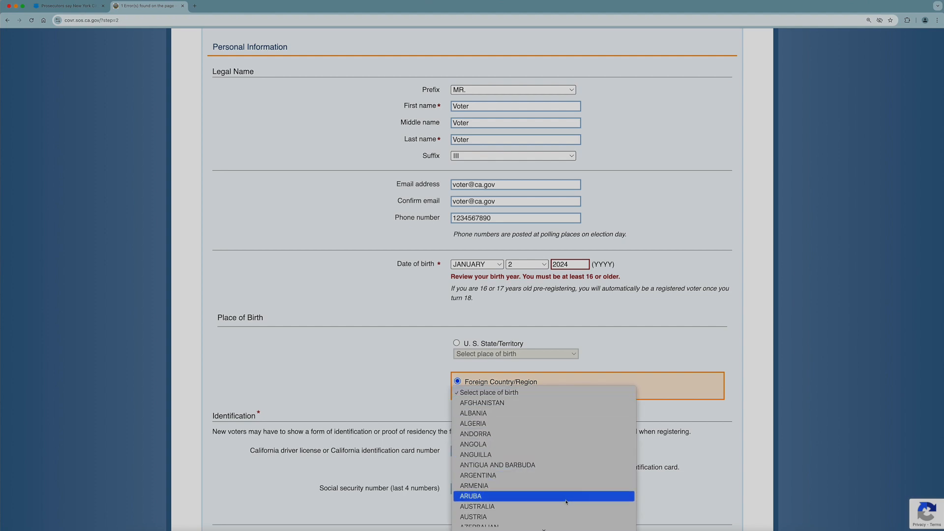
left_click(567, 507)
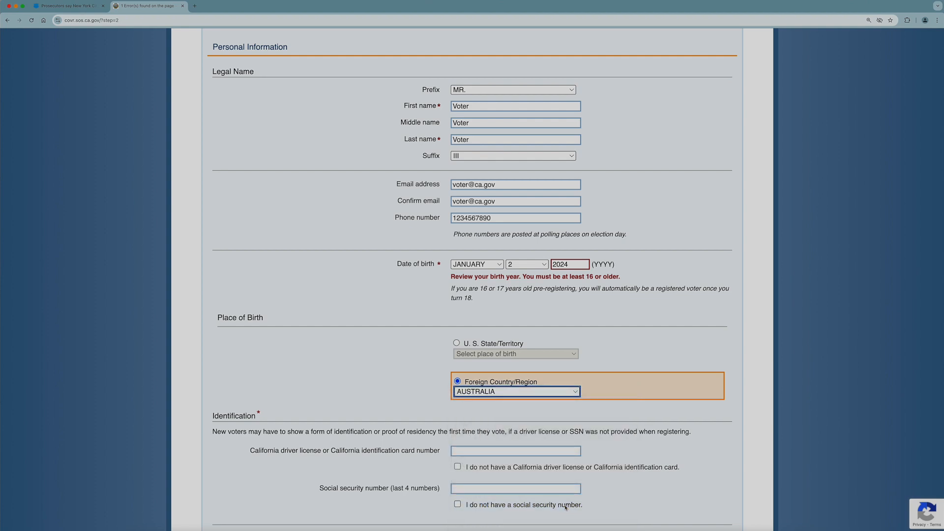
scroll(566, 507, "down", 5)
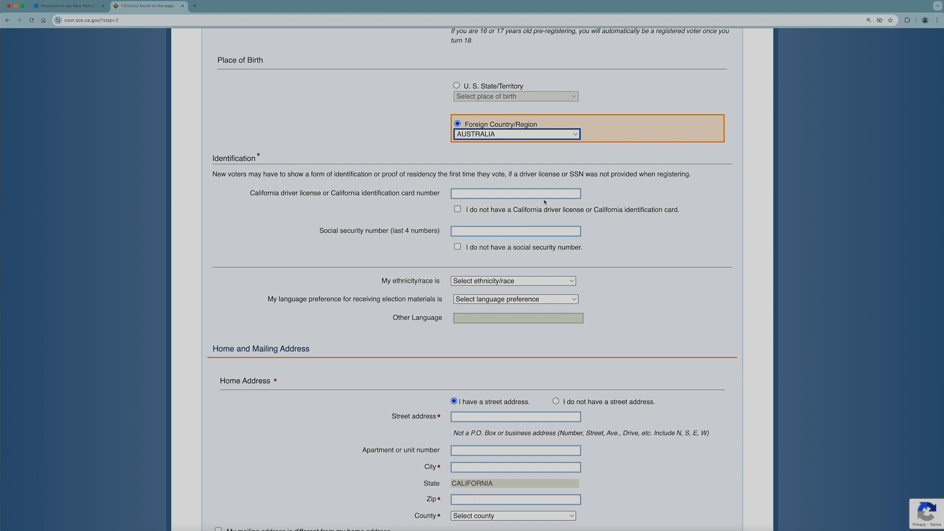
Enter a license number, then declare no California driver license and enter the last four SSN digits.
left_click(544, 193)
type("12312312")
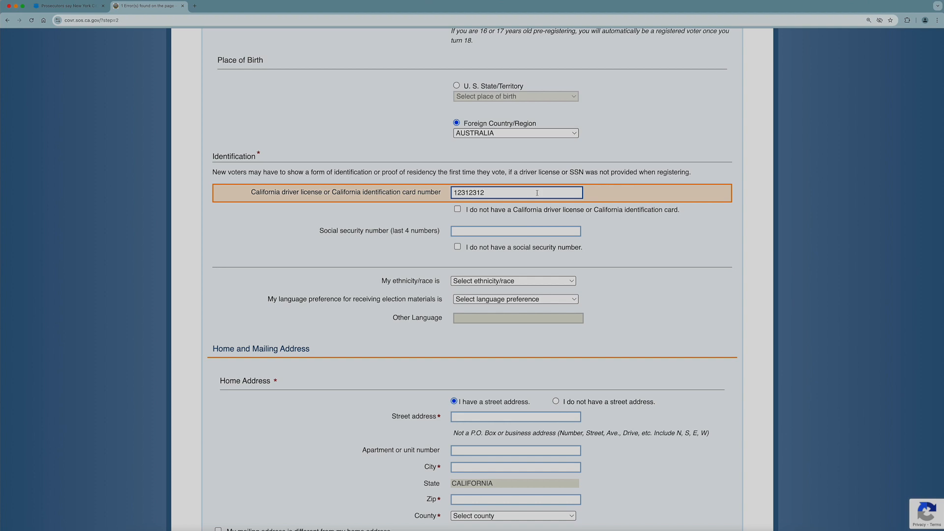
left_click(458, 210)
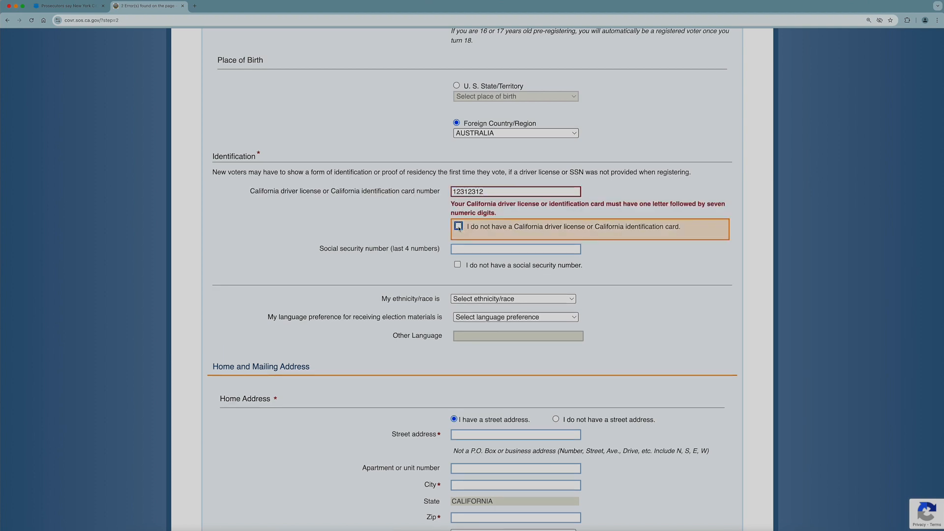
left_click(459, 226)
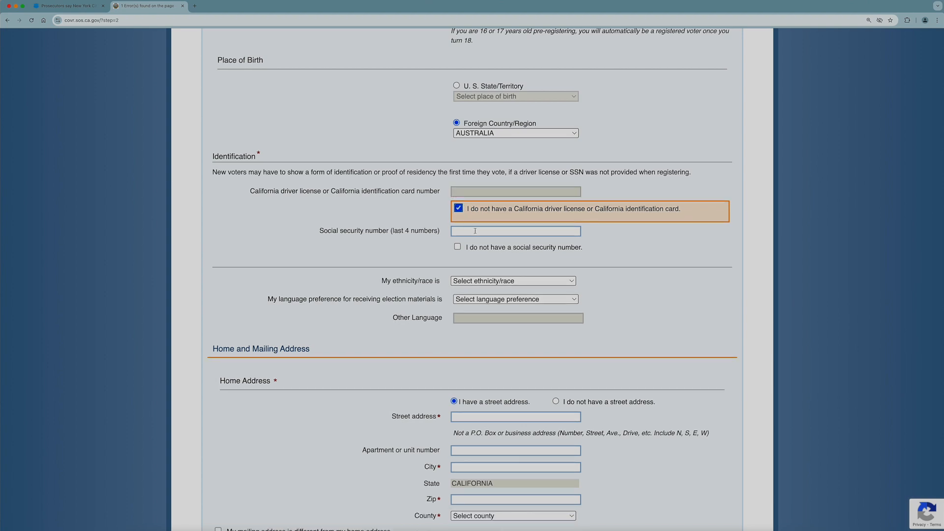
left_click(475, 231)
type("1234")
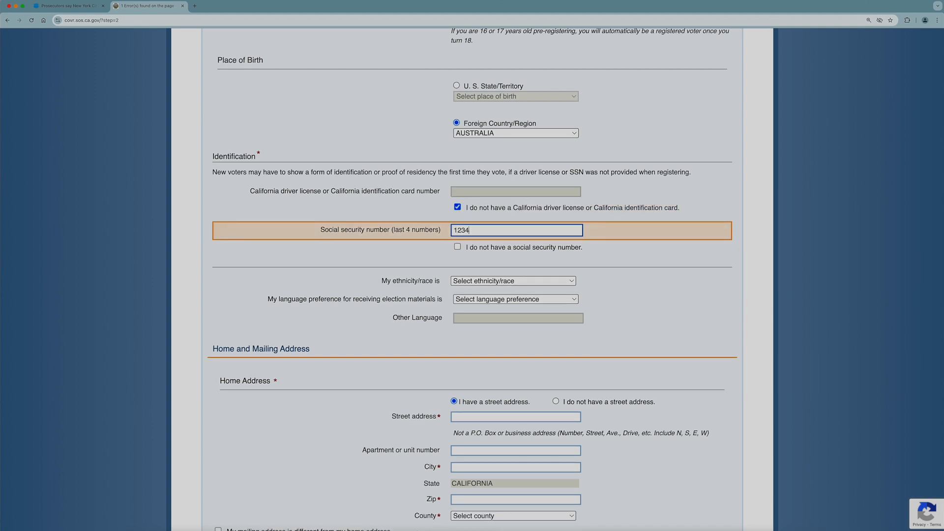
left_click(459, 247)
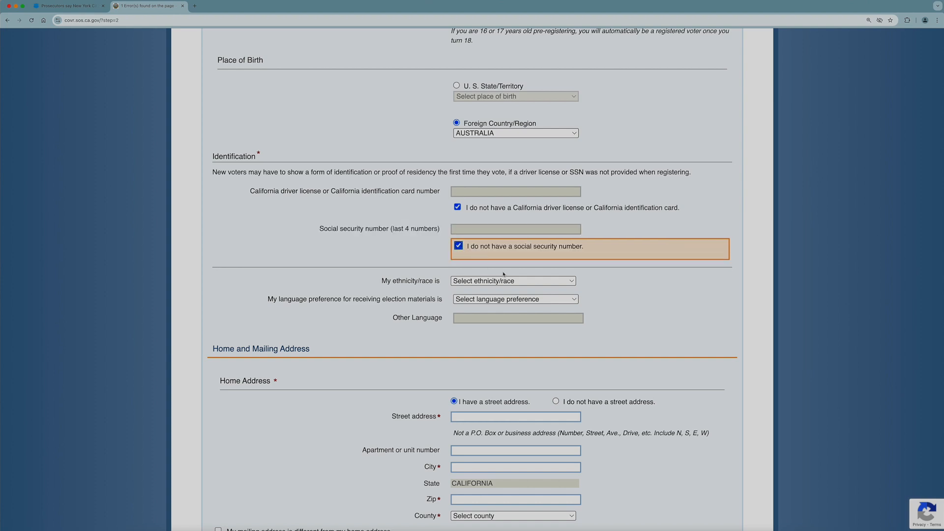
Set ethnicity/race to OTHER and the election-materials language to ENGLISH.
left_click(541, 286)
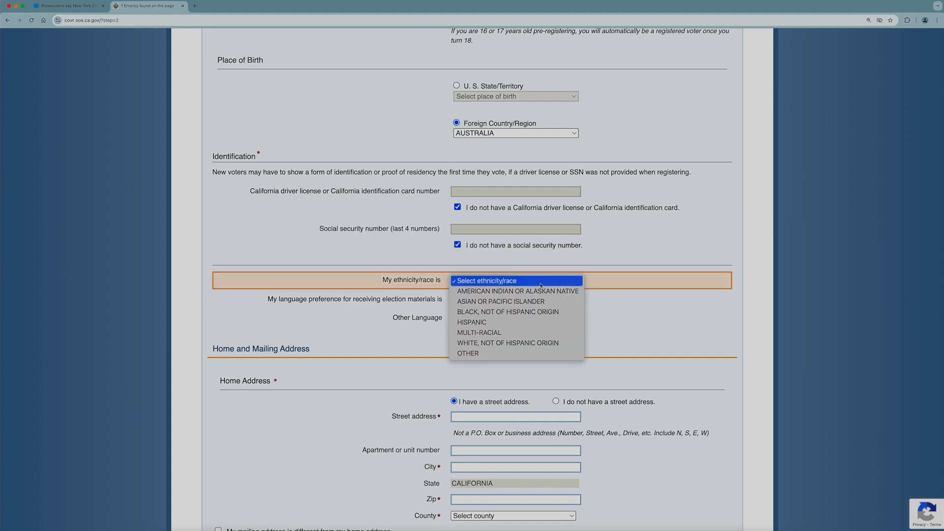
left_click(537, 354)
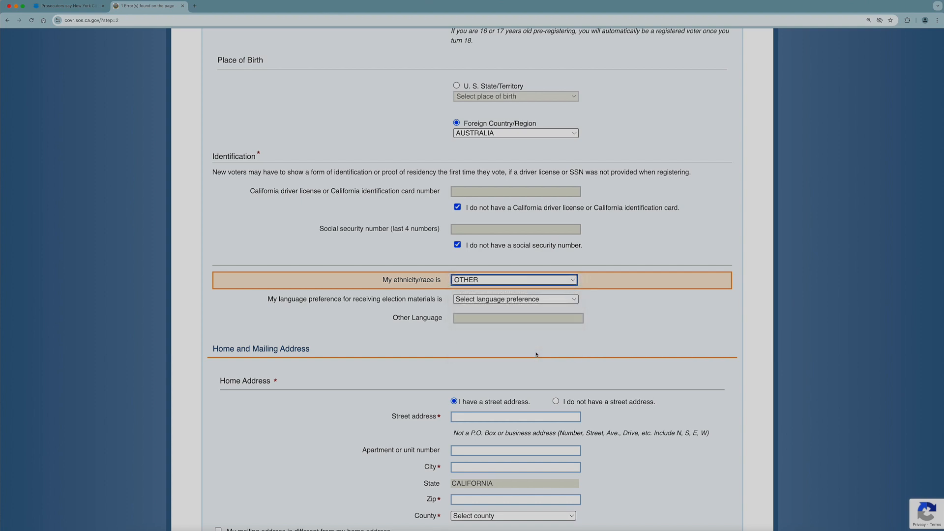
left_click(553, 300)
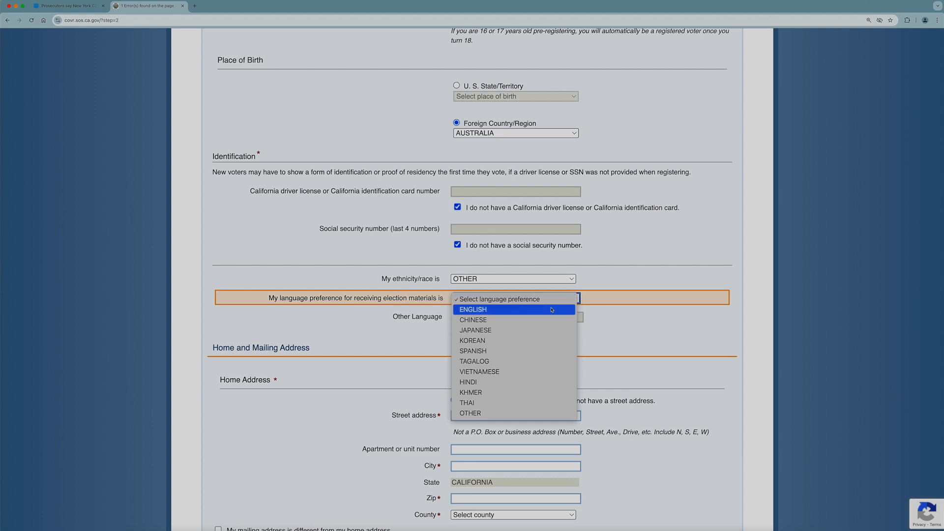
left_click(552, 310)
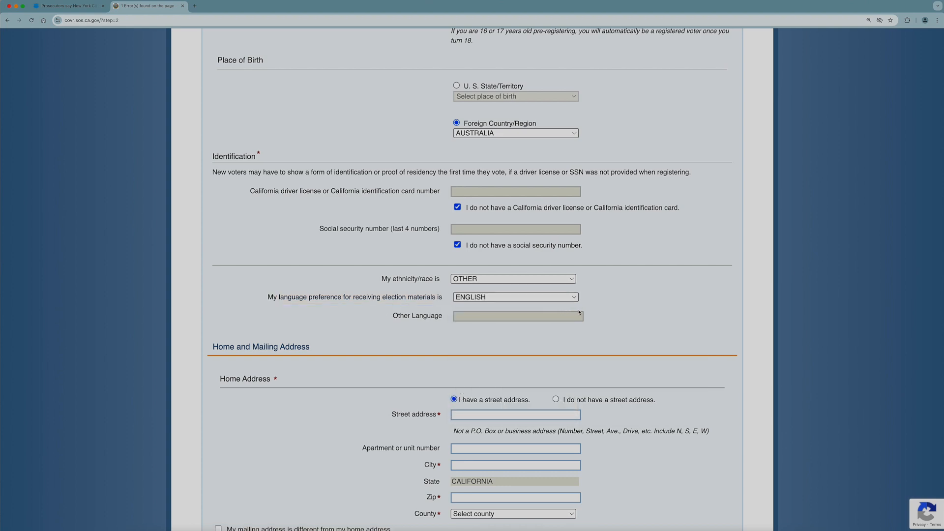
scroll(618, 314, "down", 5)
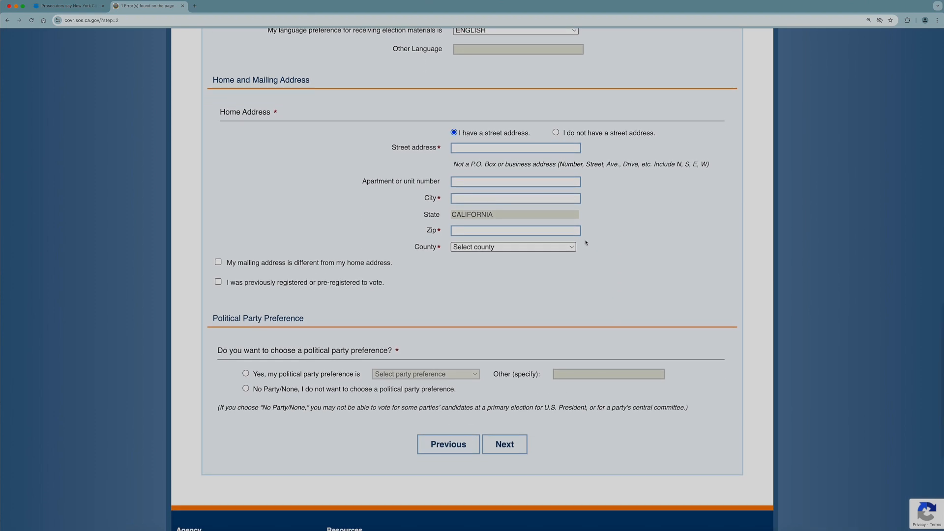
Fill in the home street address, unit number, city and Zip code.
left_click(550, 147)
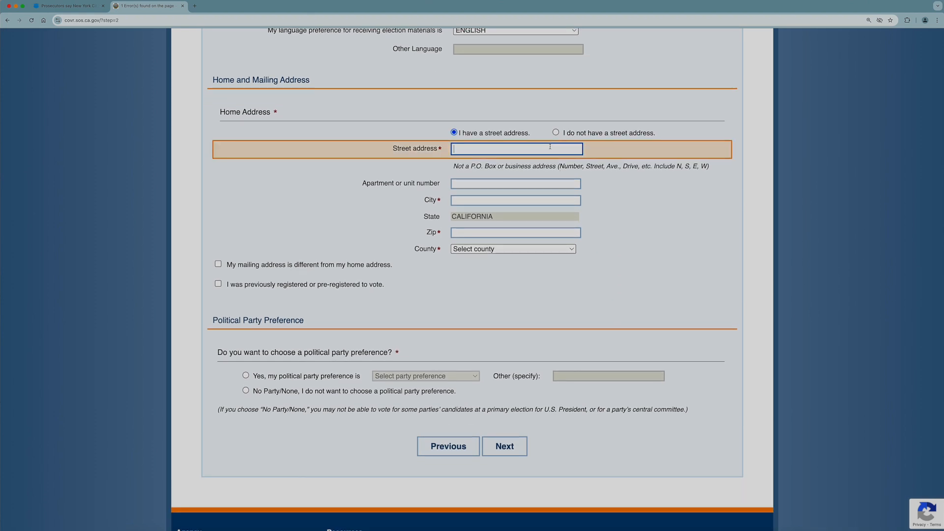
type("1234 Generic Ave.")
key("Tab")
type("123")
key("Tab")
type("Generi")
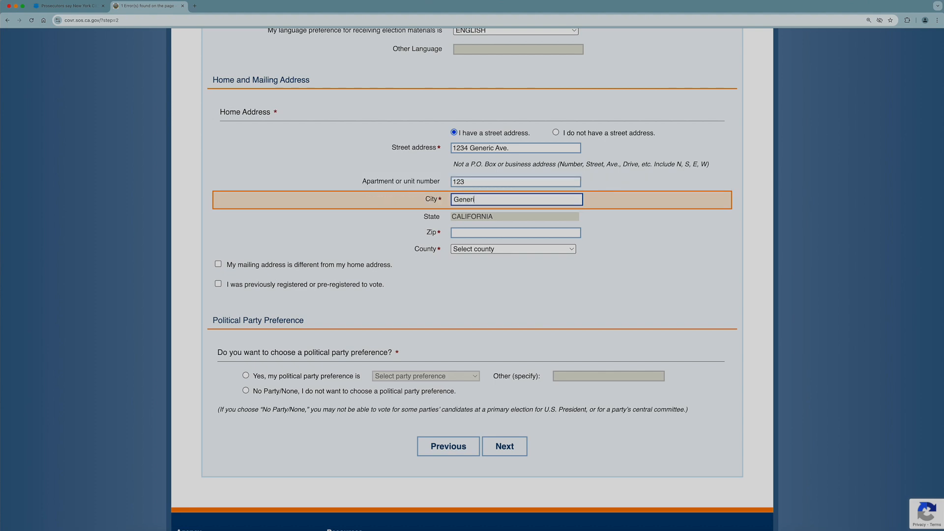
type("c City")
key("Tab")
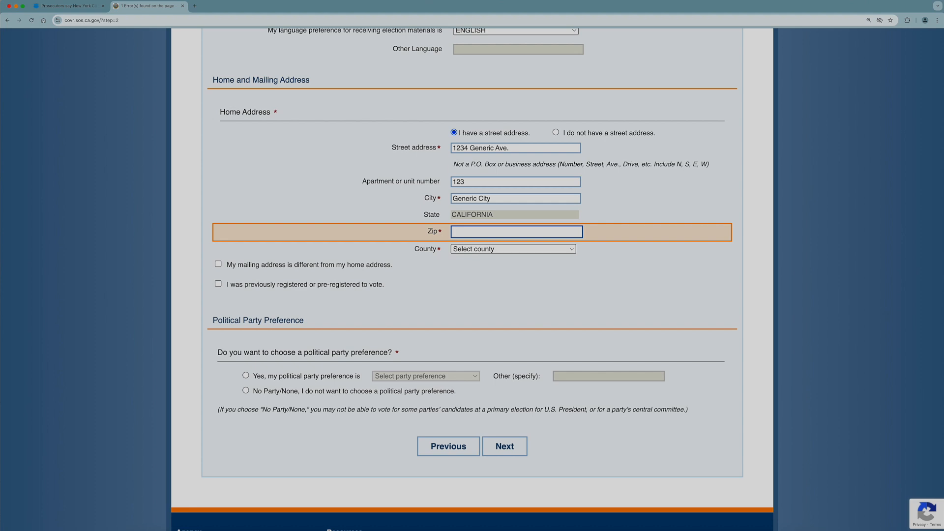
type("98502")
Choose ALAMEDA county and replace the out-of-range Zip code with a valid one.
left_click(542, 249)
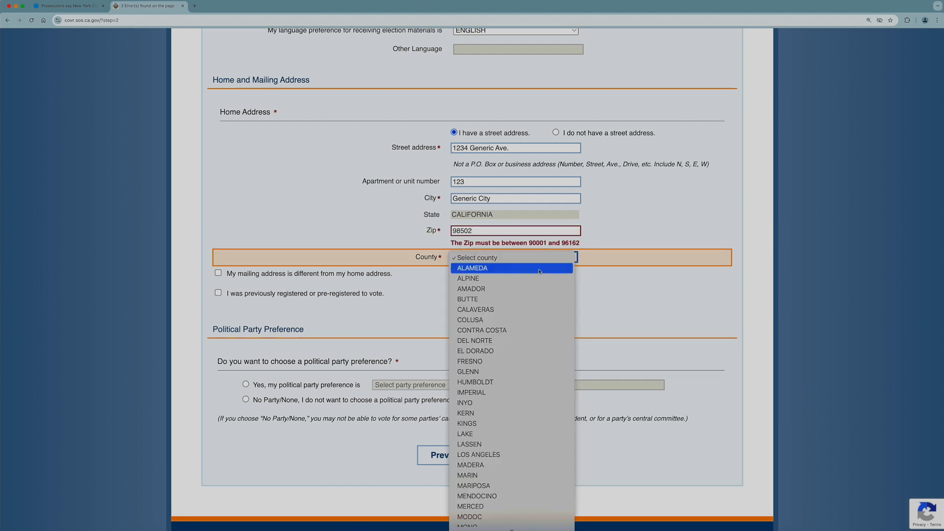
left_click(539, 271)
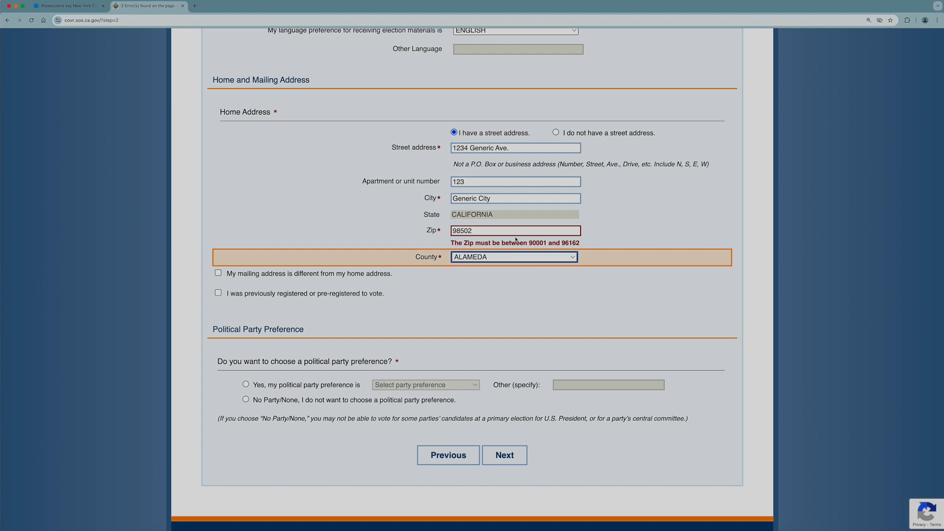
left_click_drag(514, 231, 431, 233)
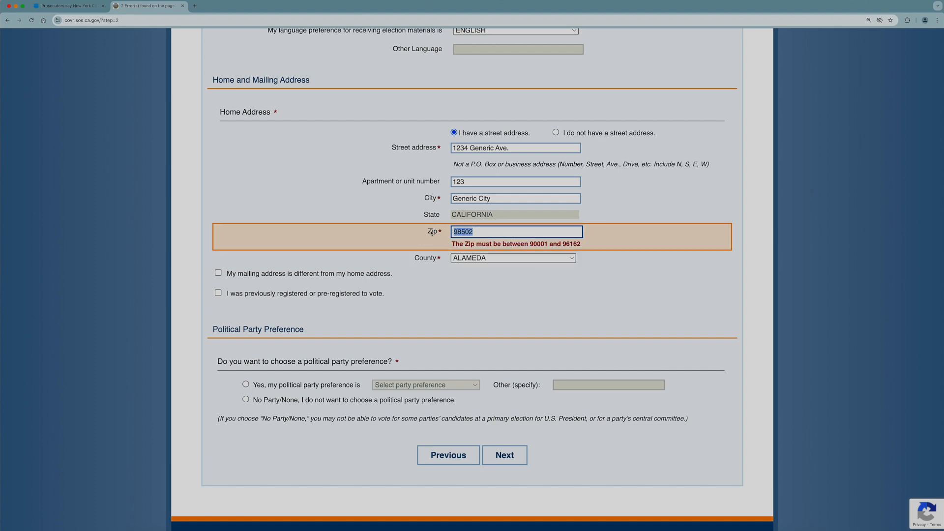
type("96162")
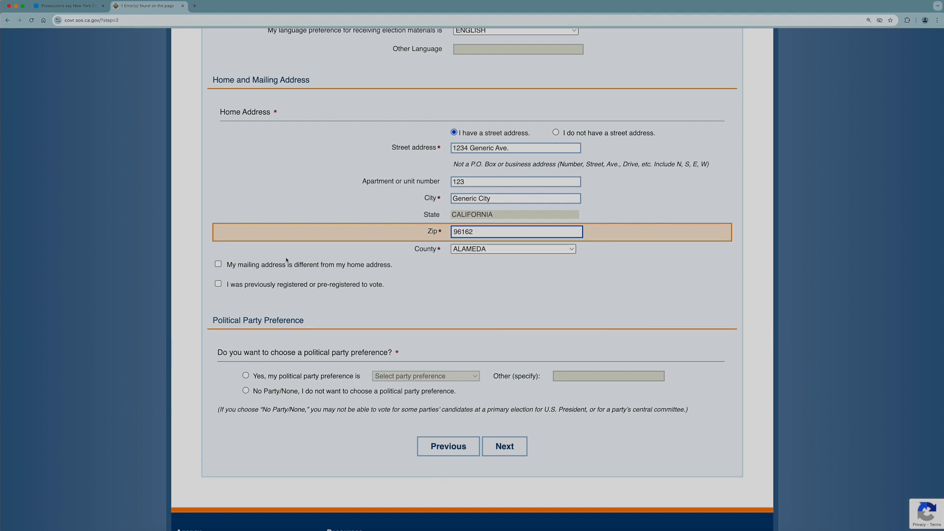
left_click(285, 305)
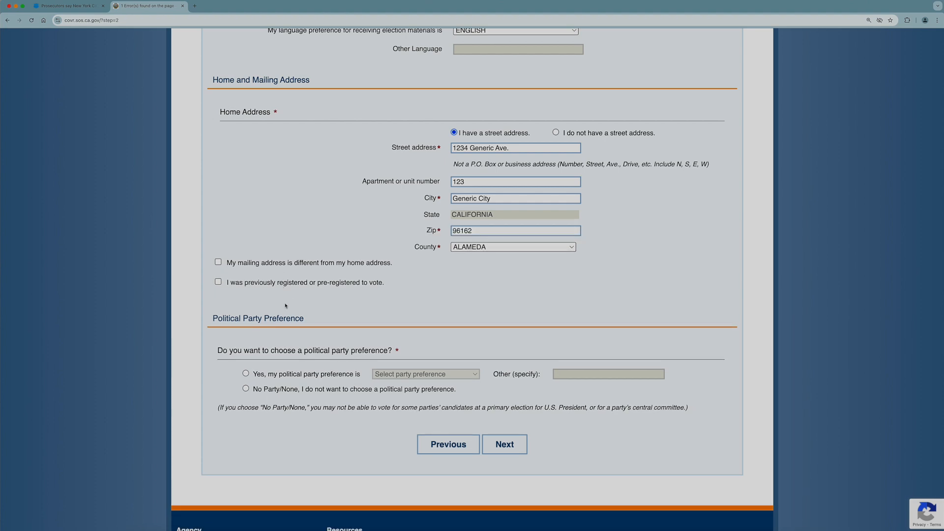
Choose OTHER PARTY as party preference, specified as 'None', and continue to step 3.
left_click(246, 374)
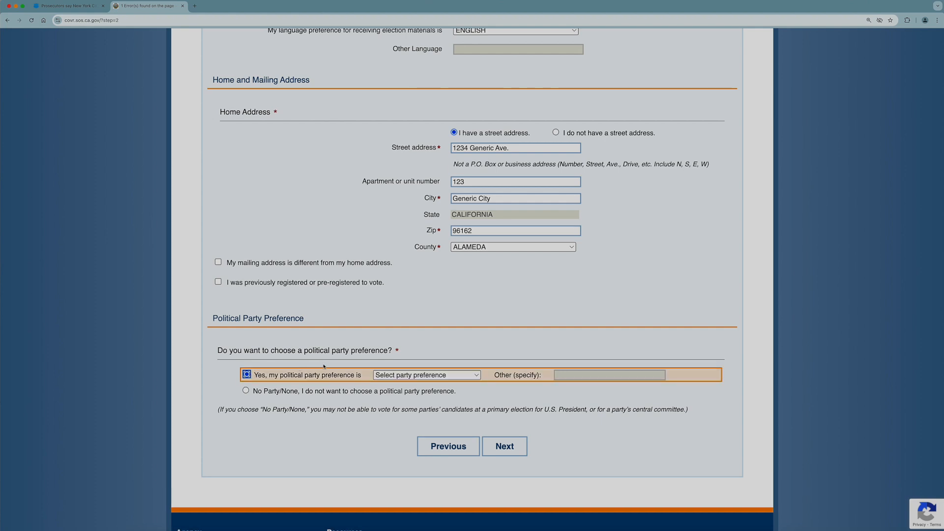
left_click(467, 377)
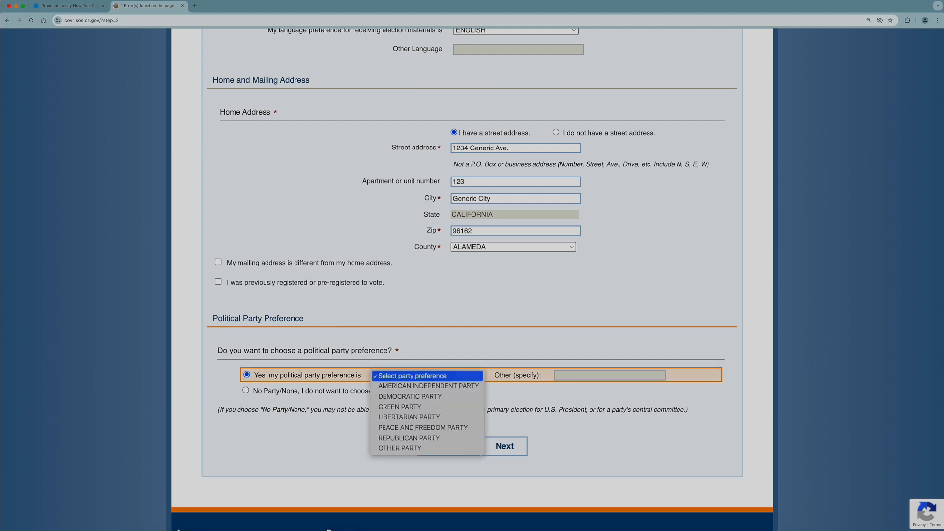
left_click(458, 448)
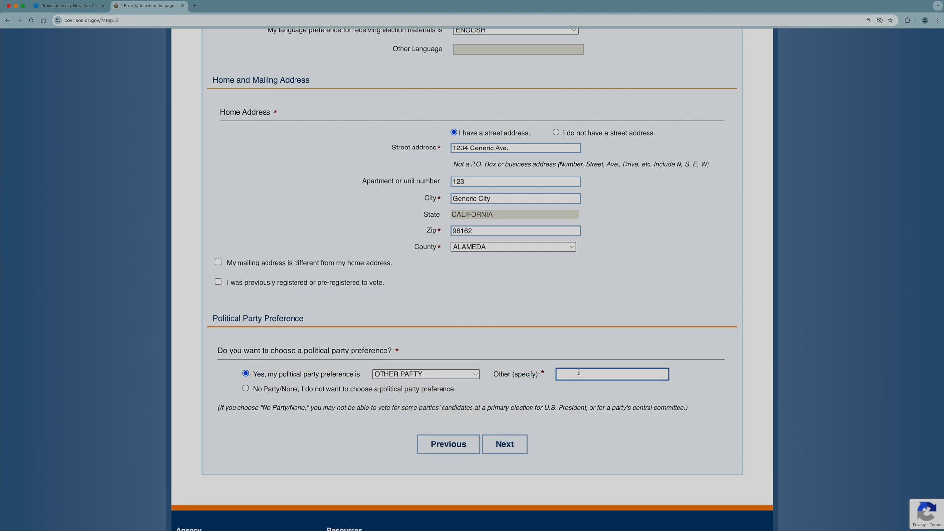
type("None")
left_click(516, 451)
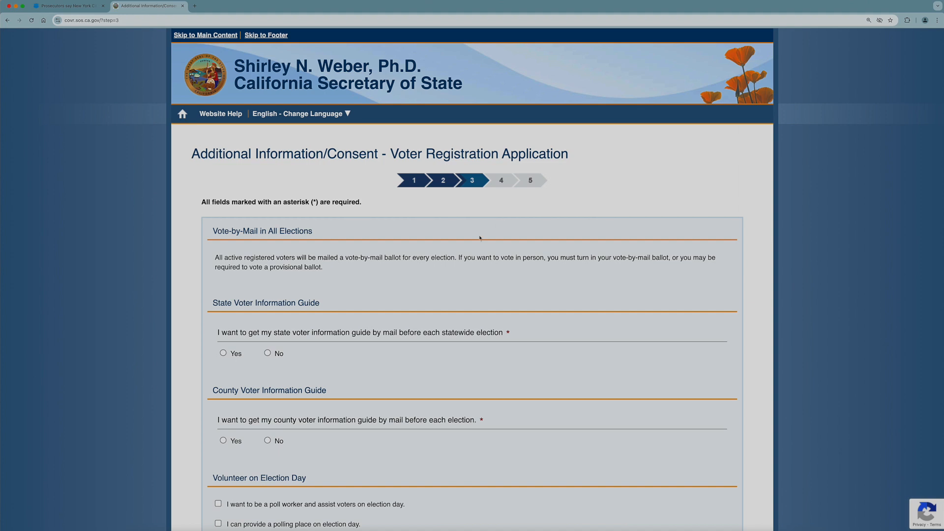
Request state and county voter guides by mail, answer no help received, affirm, and proceed to review.
left_click(224, 353)
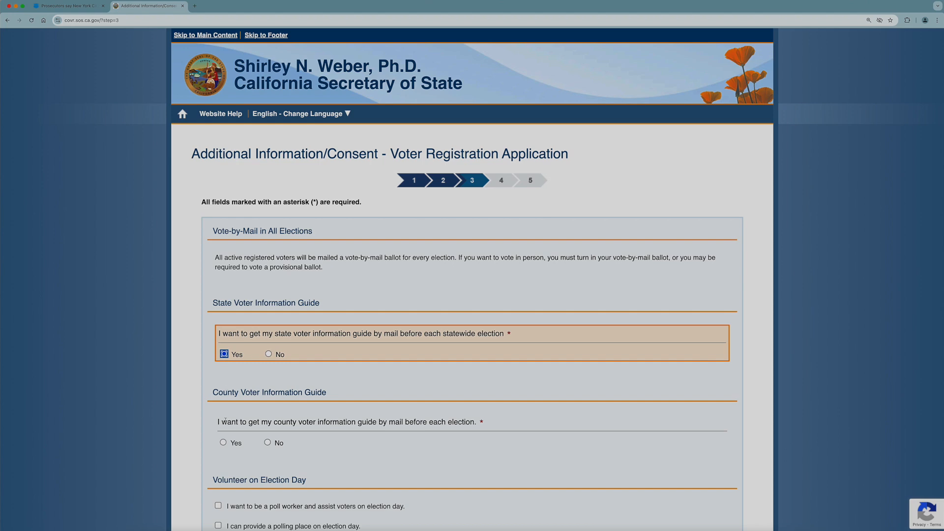
left_click(224, 443)
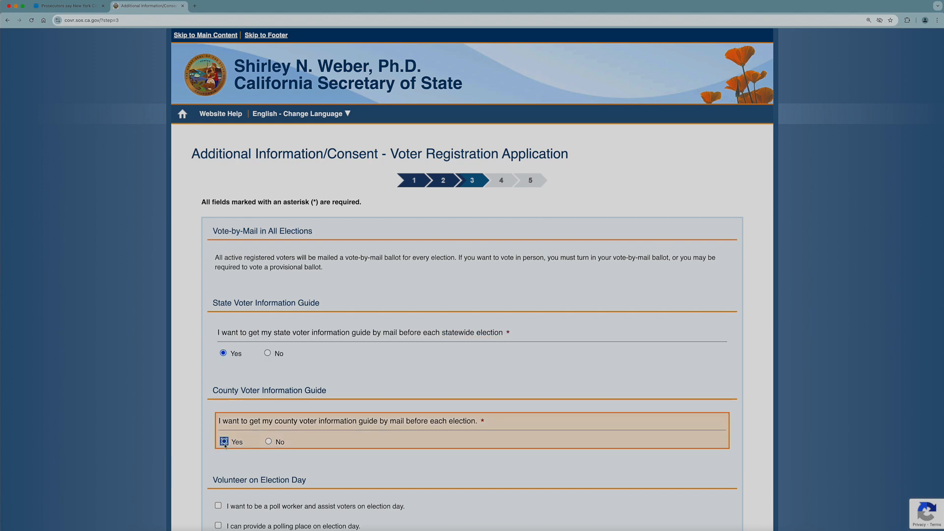
scroll(225, 445, "down", 7)
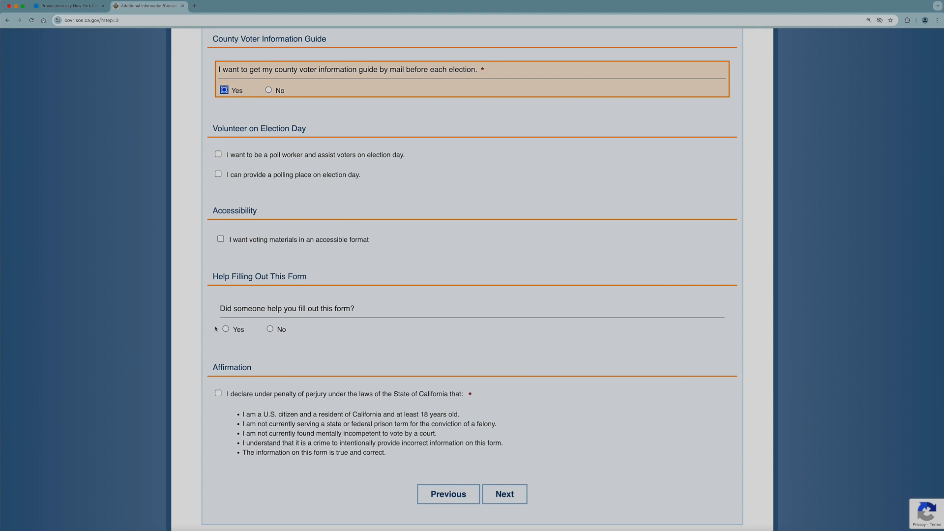
left_click(270, 329)
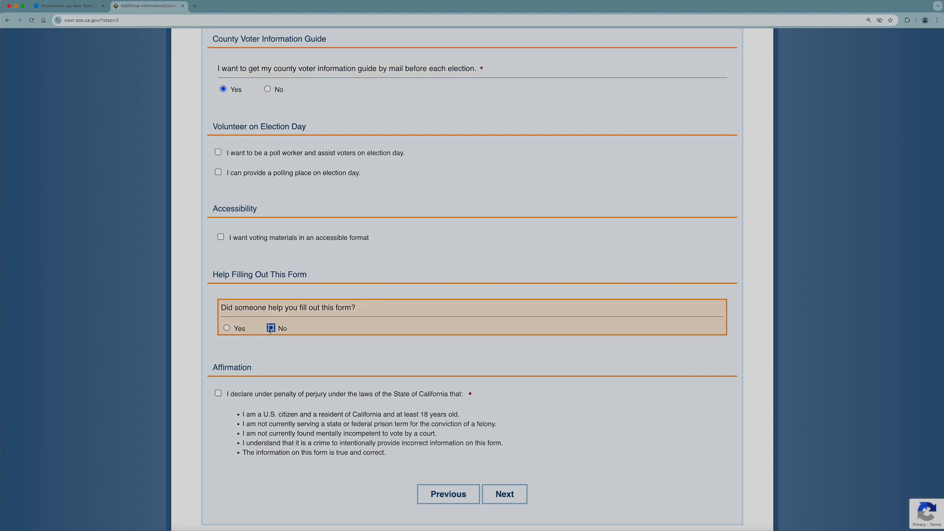
left_click(218, 394)
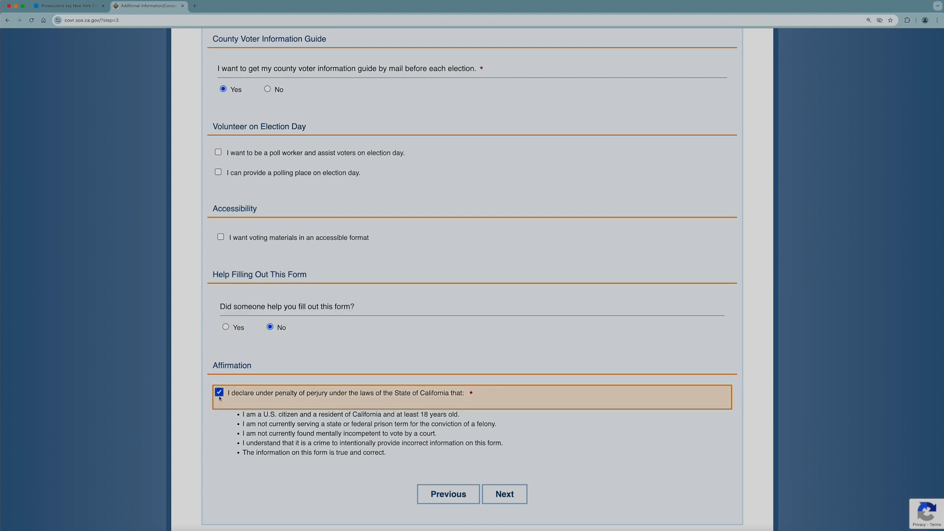
left_click(525, 502)
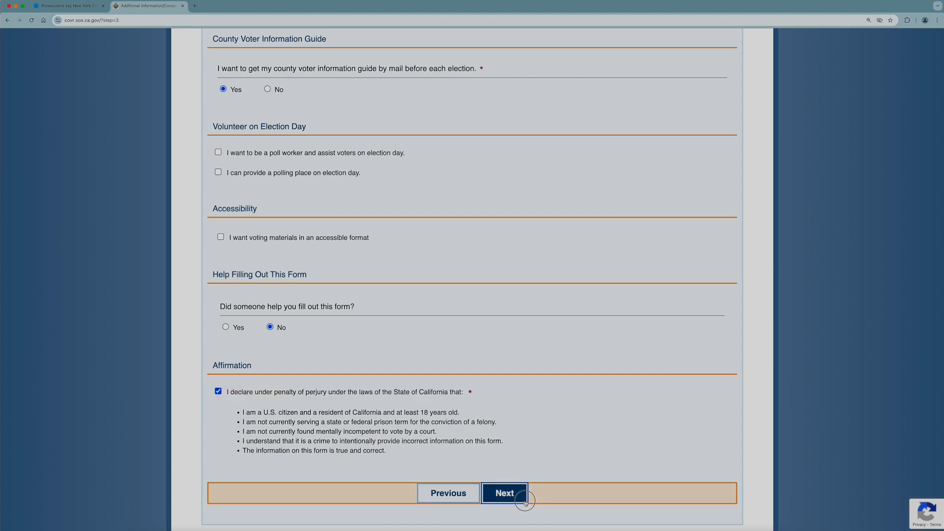
left_click_drag(942, 34, 928, 354)
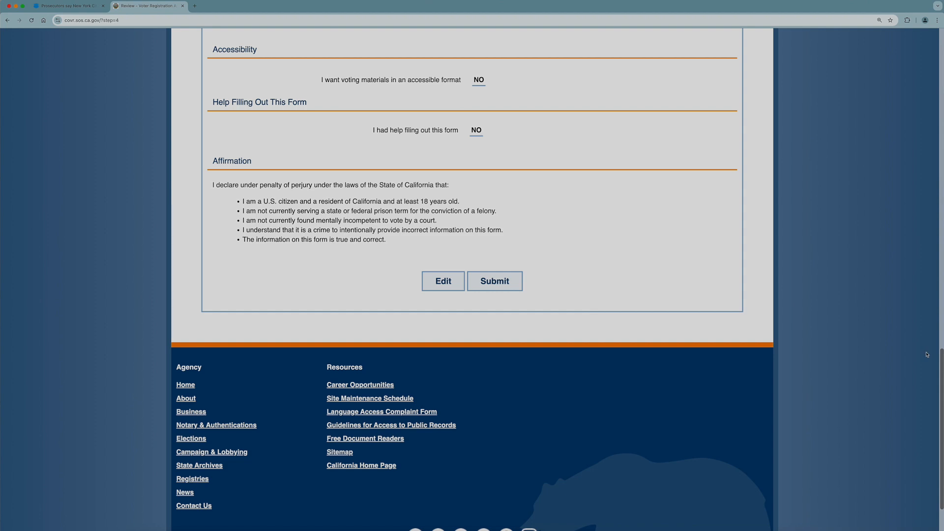
Submit the application from the Review page.
left_click(517, 289)
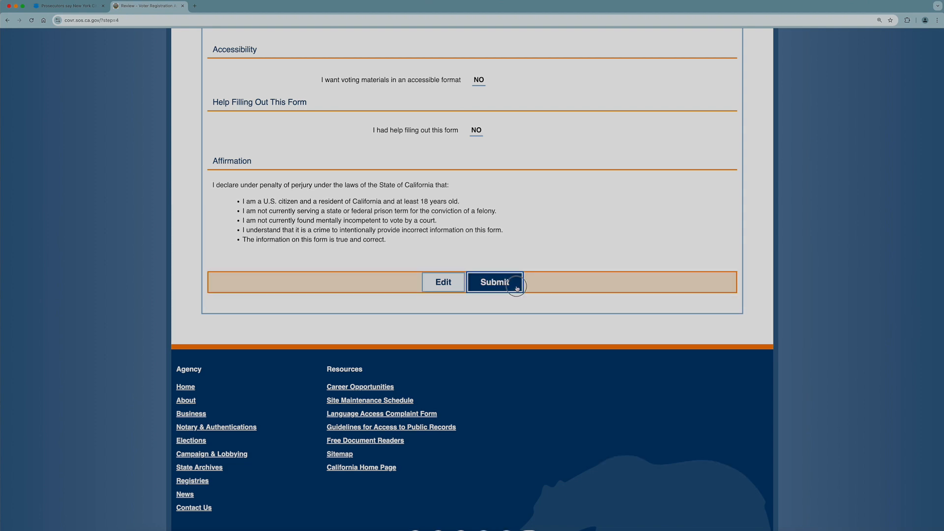